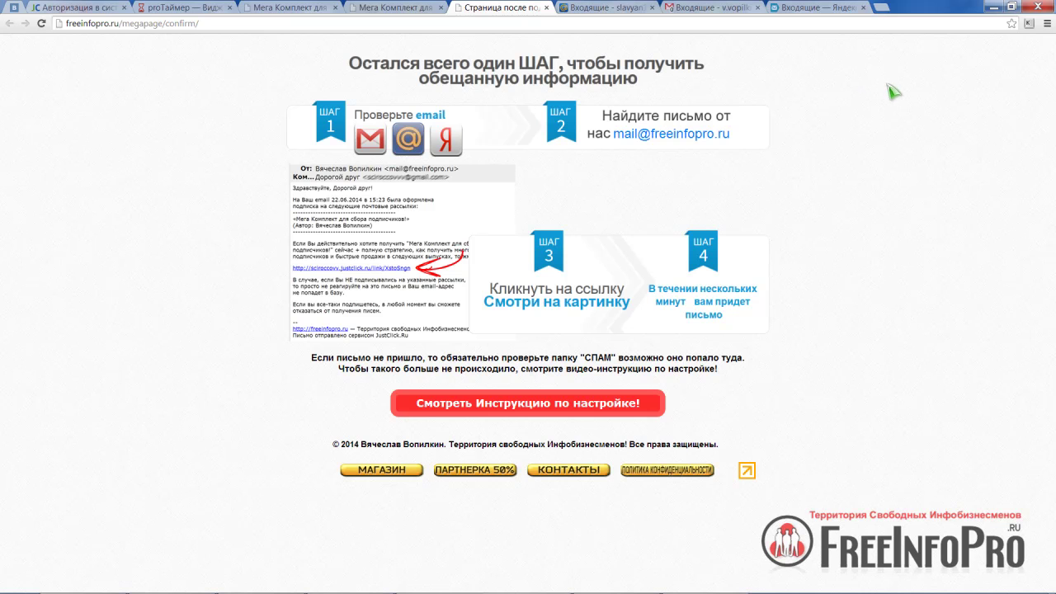
View the Mail.ru, Gmail and Yandex Mail inboxes in turn
click(607, 9)
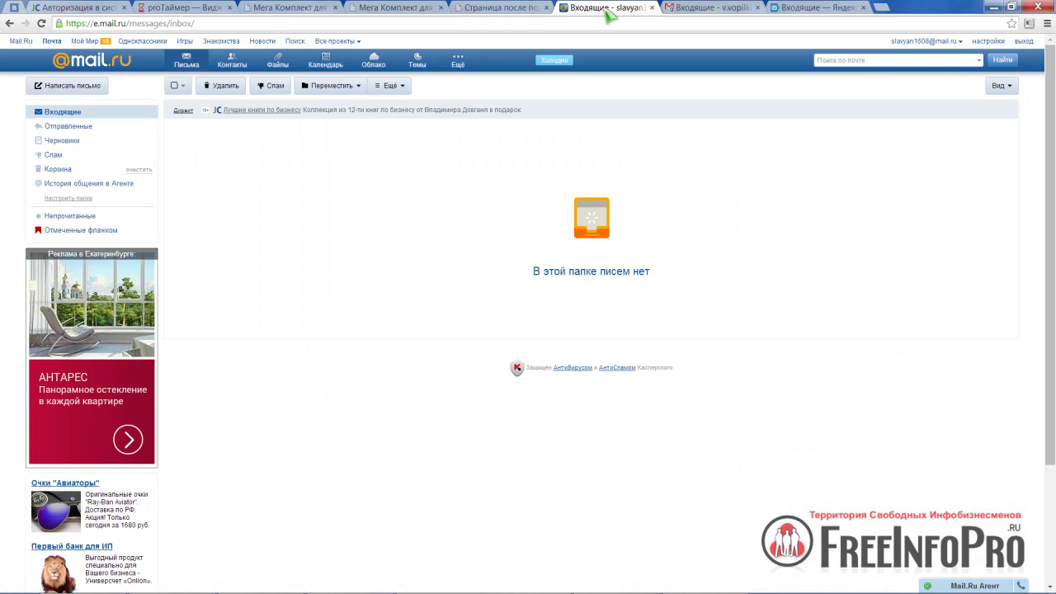
click(698, 8)
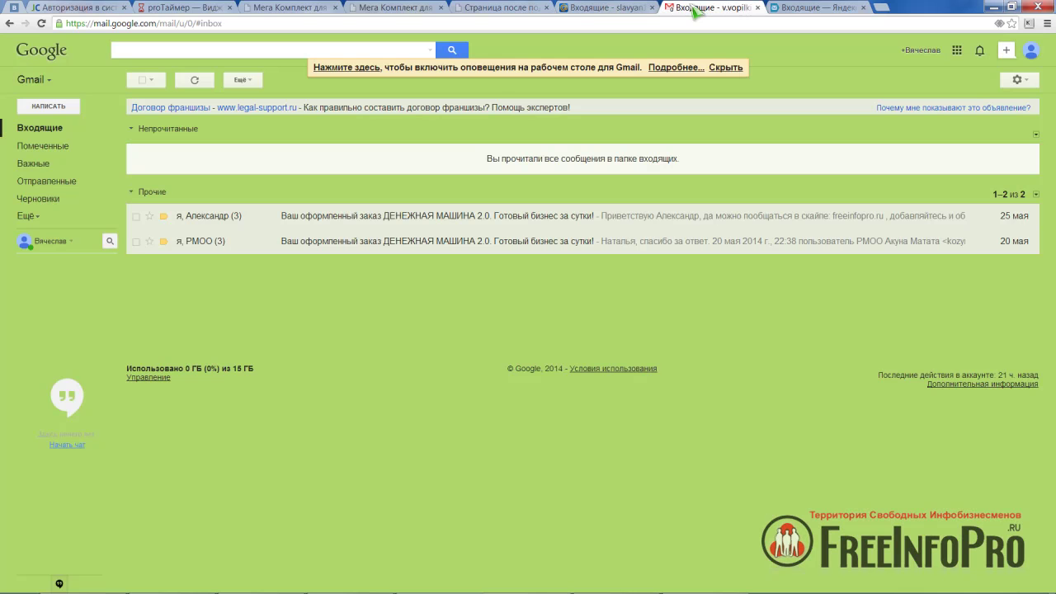
click(835, 10)
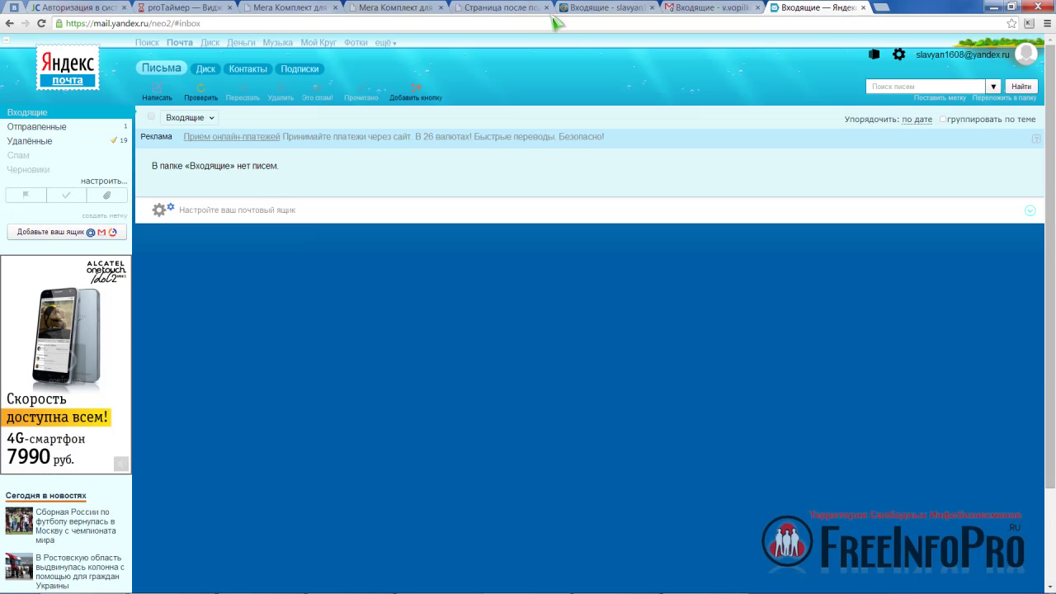
Switch to Mail.ru and start a new filter in its filter and forwarding settings
click(582, 12)
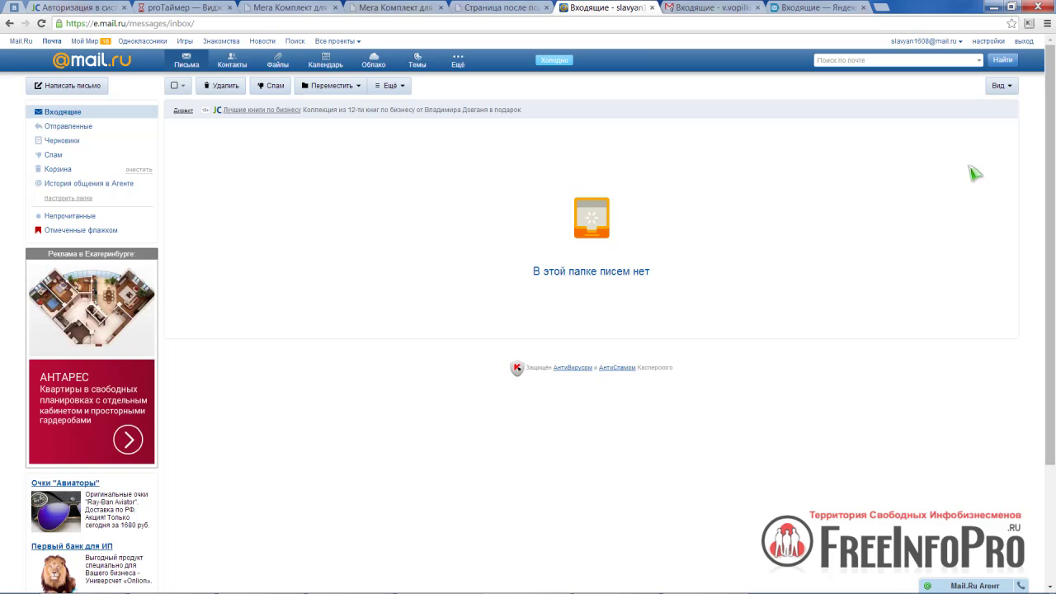
click(982, 43)
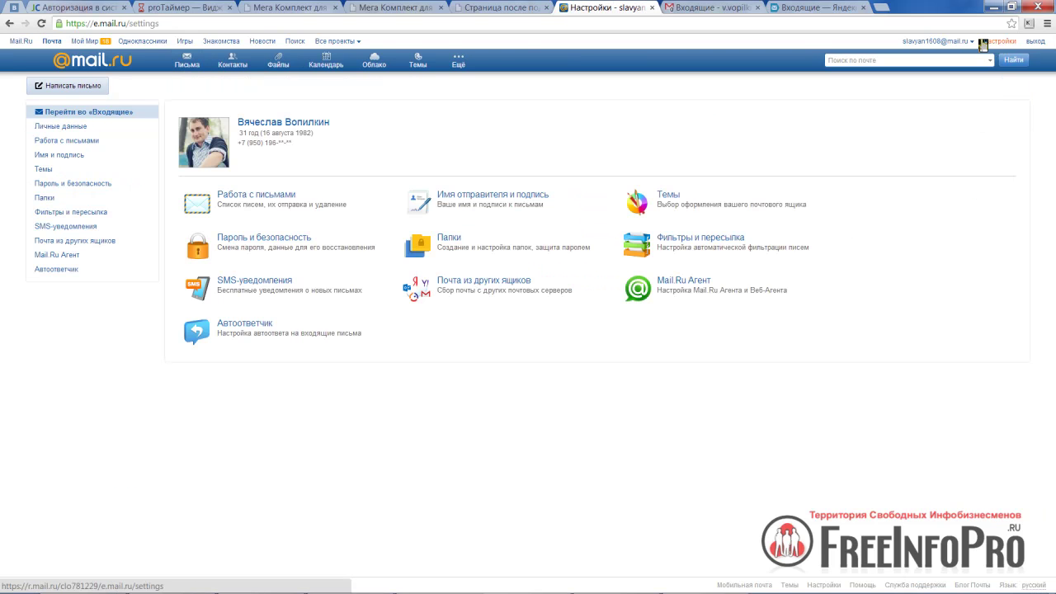
click(691, 245)
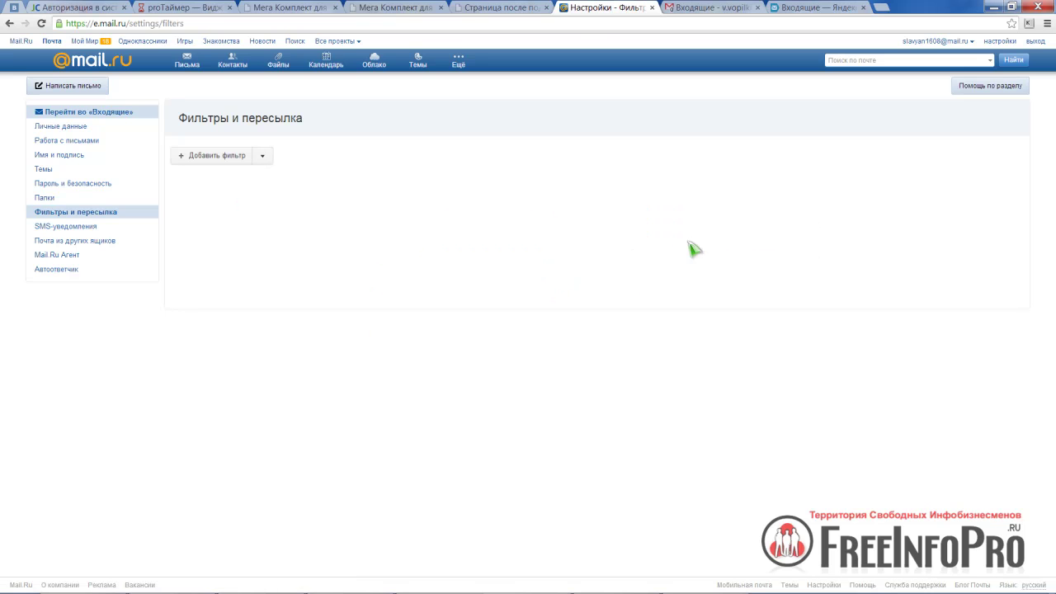
click(196, 158)
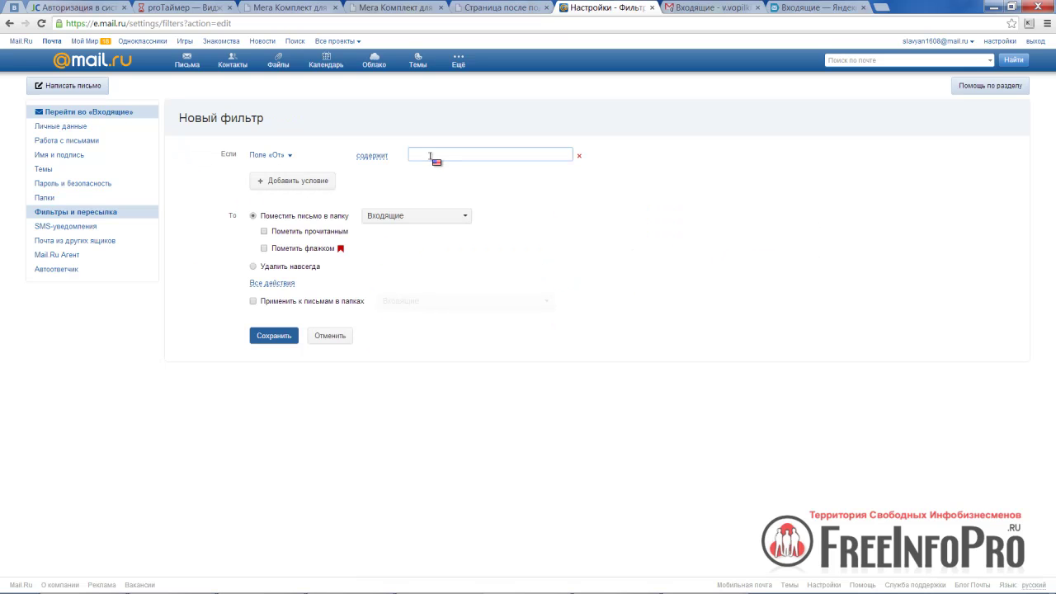
Copy the newsletter sender's e-mail address from the confirmation page into the new Mail.ru filter's "От" condition
click(476, 11)
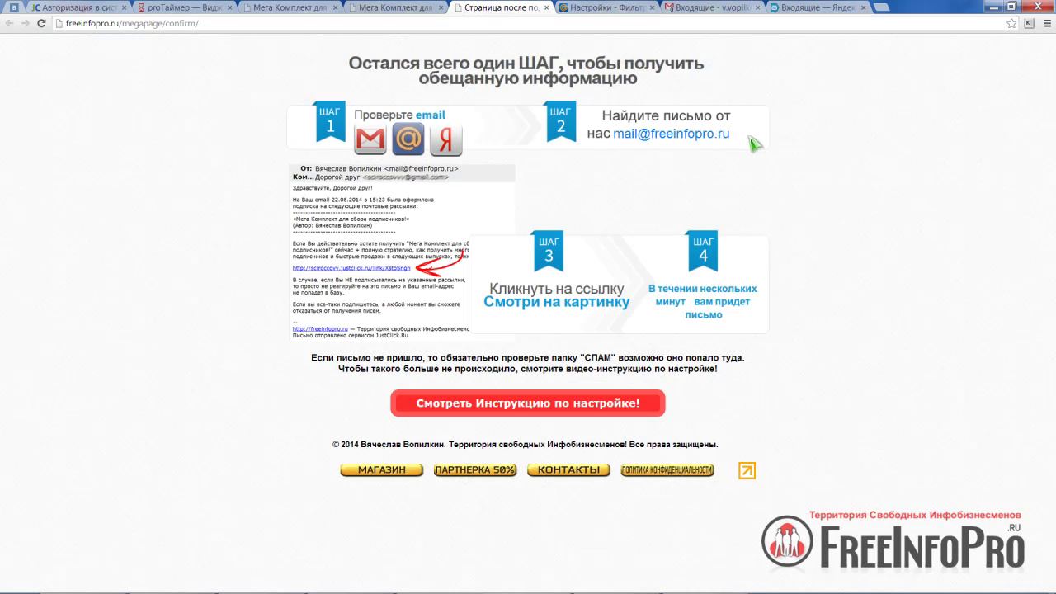
drag(733, 134, 616, 139)
key(ctrl+c)
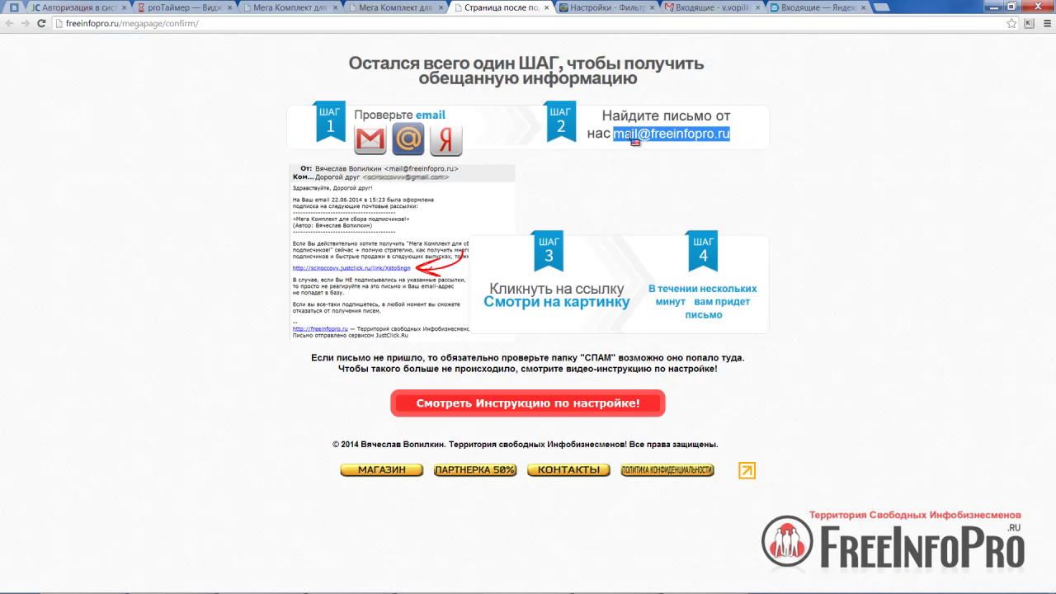
click(610, 10)
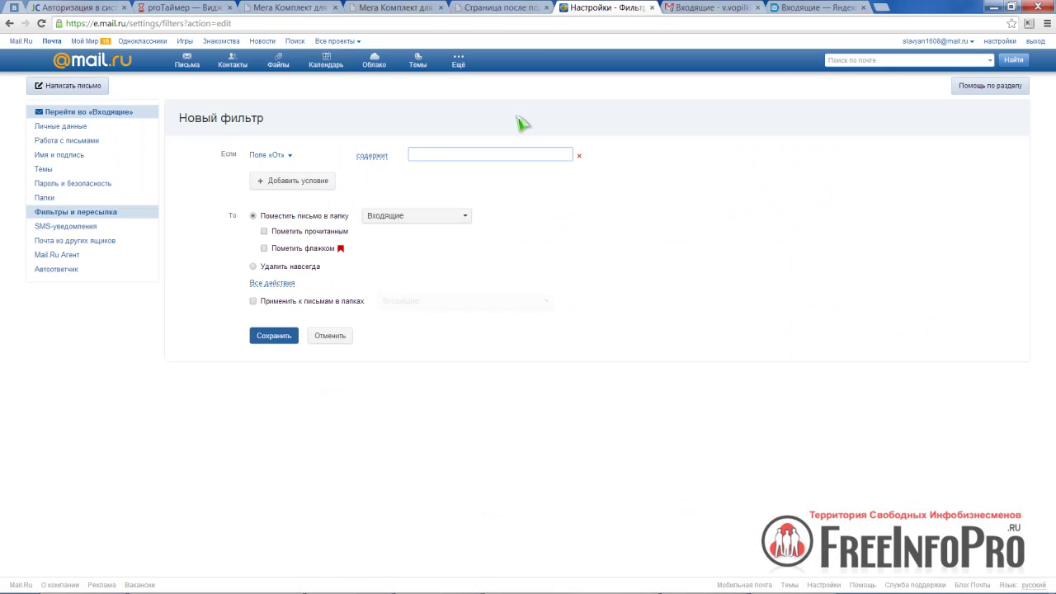
drag(424, 161, 430, 152)
Create a top-level destination folder named with the sender's full name, save the filter and return to the inbox
click(466, 217)
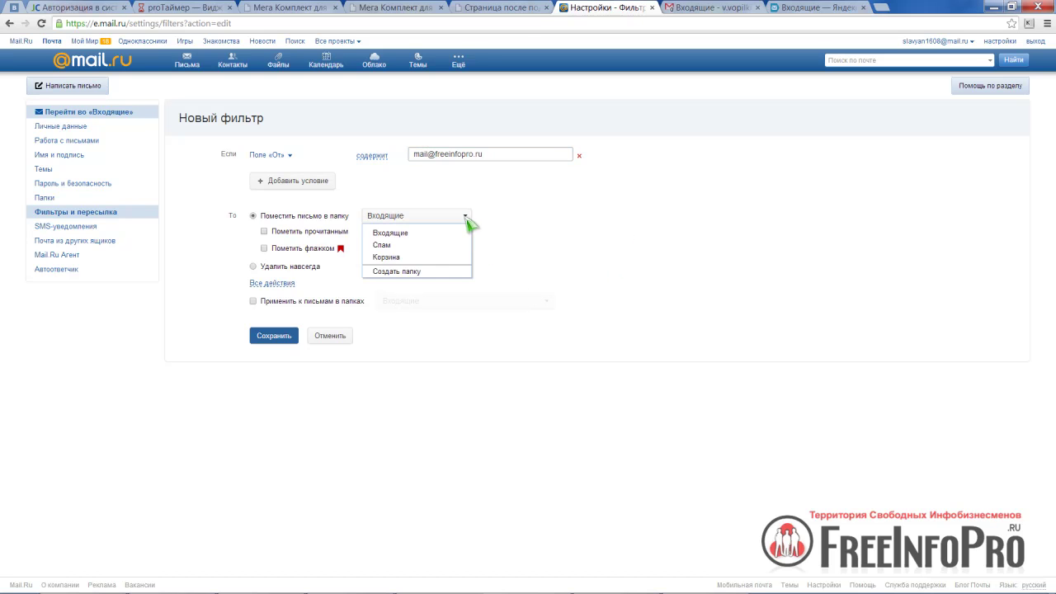
click(431, 273)
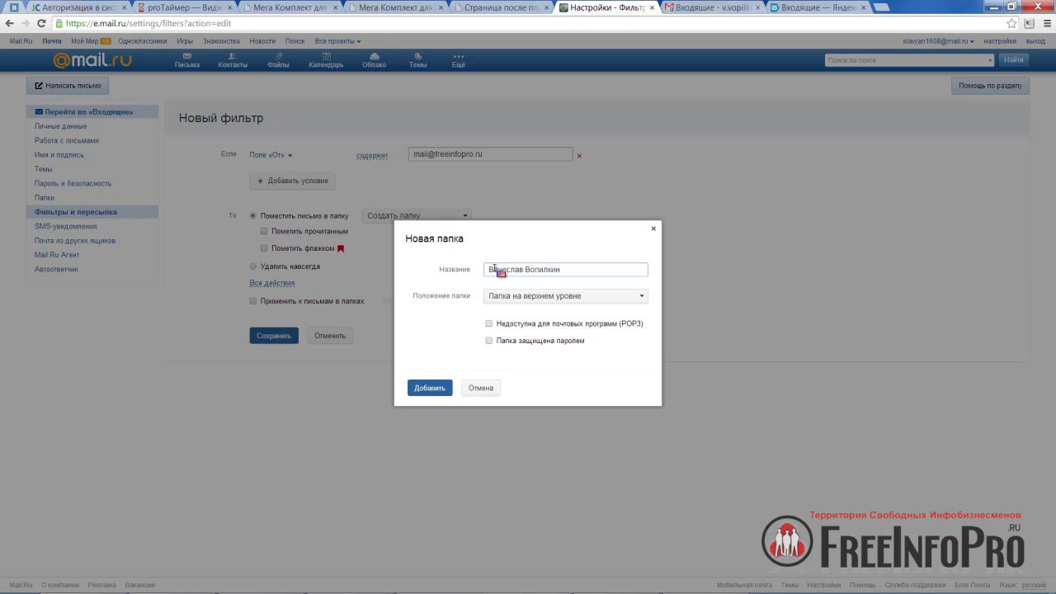
click(438, 388)
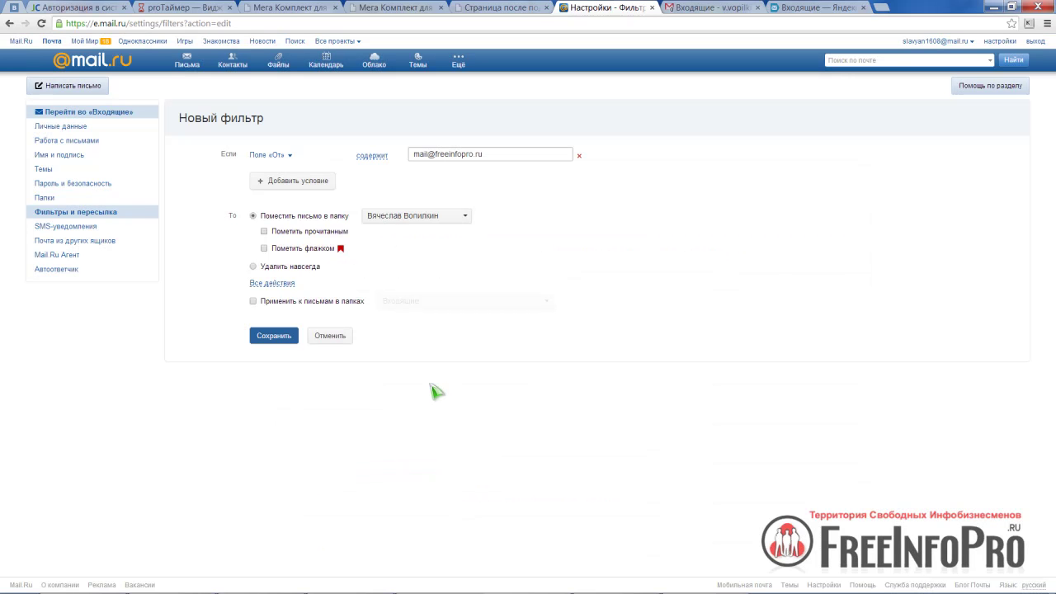
click(277, 340)
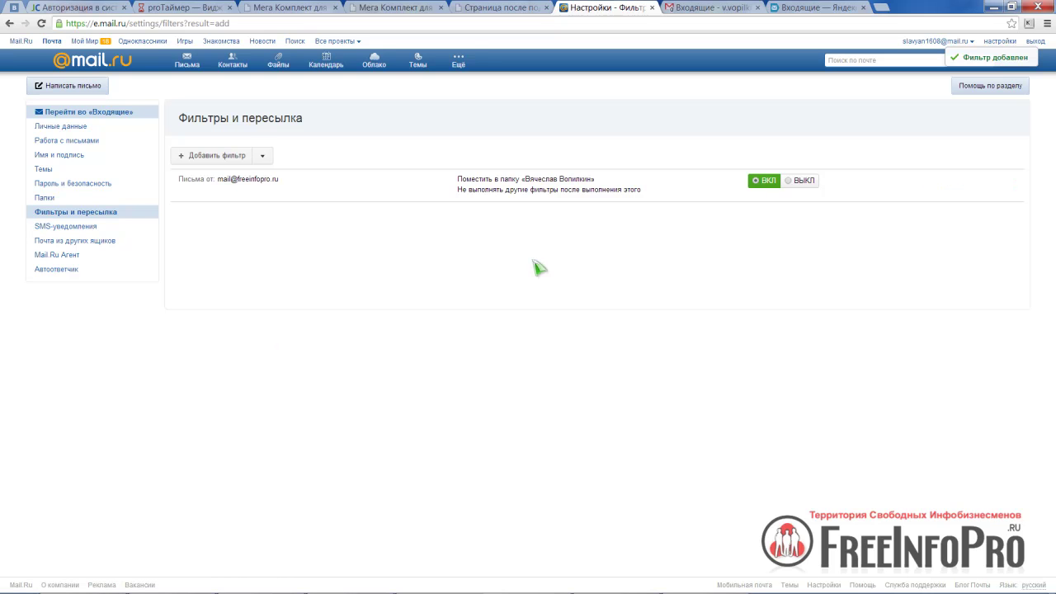
click(63, 114)
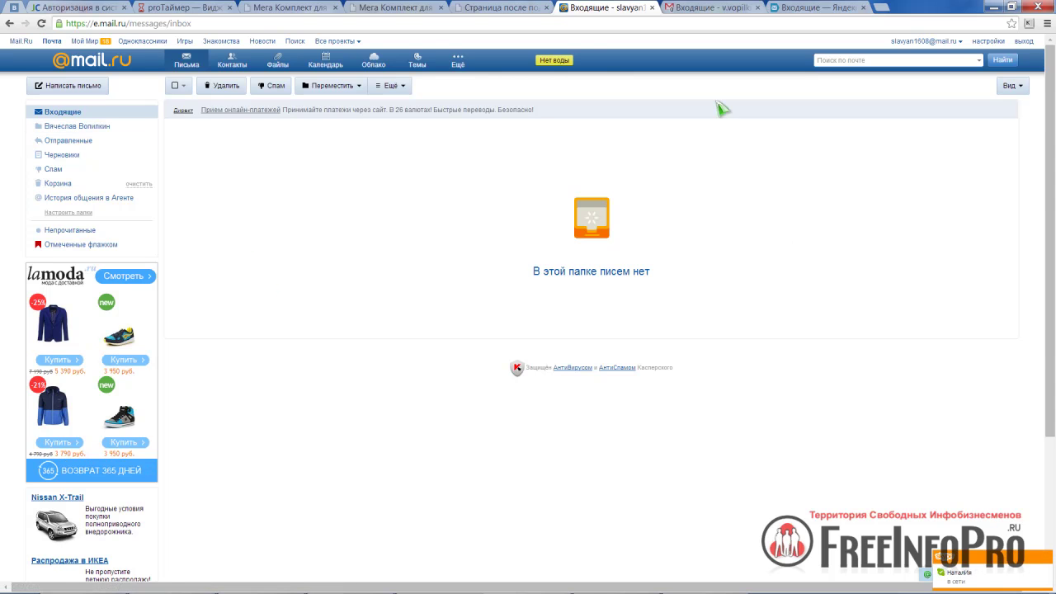
Switch to Gmail and start a new filter in its filter settings
click(699, 10)
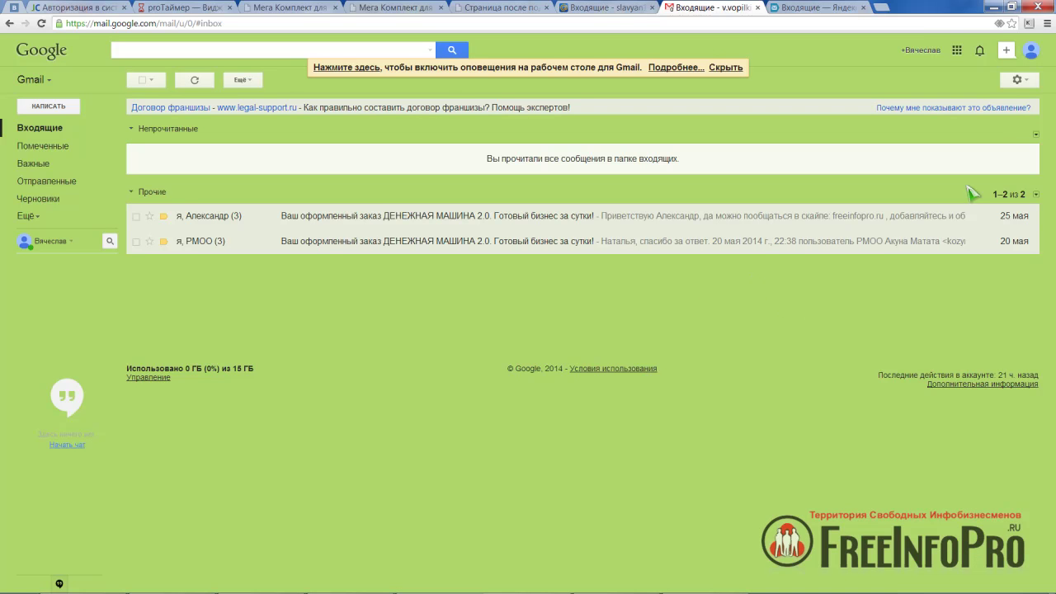
click(1019, 81)
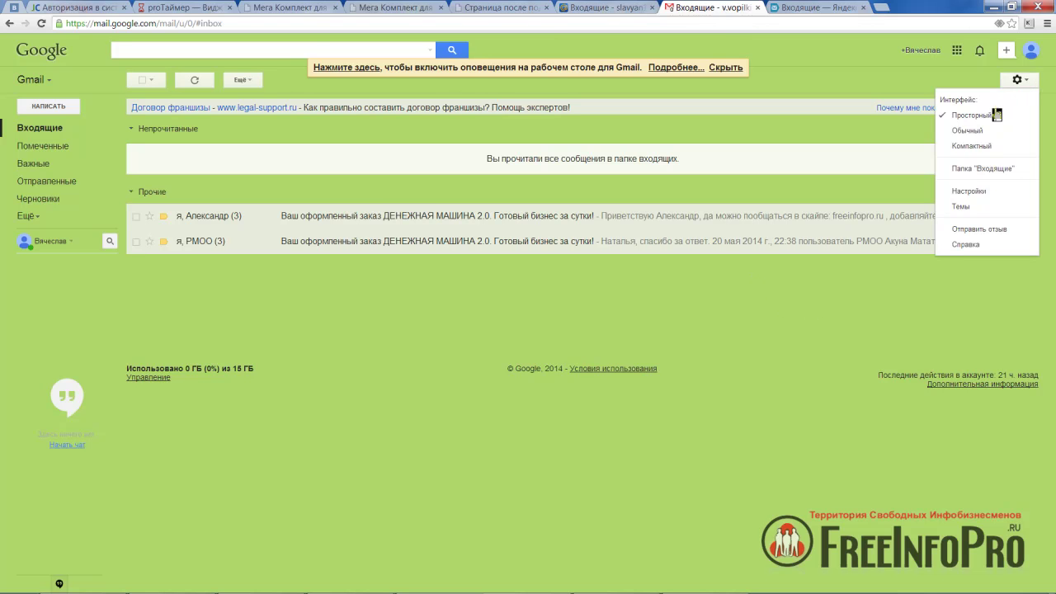
click(969, 192)
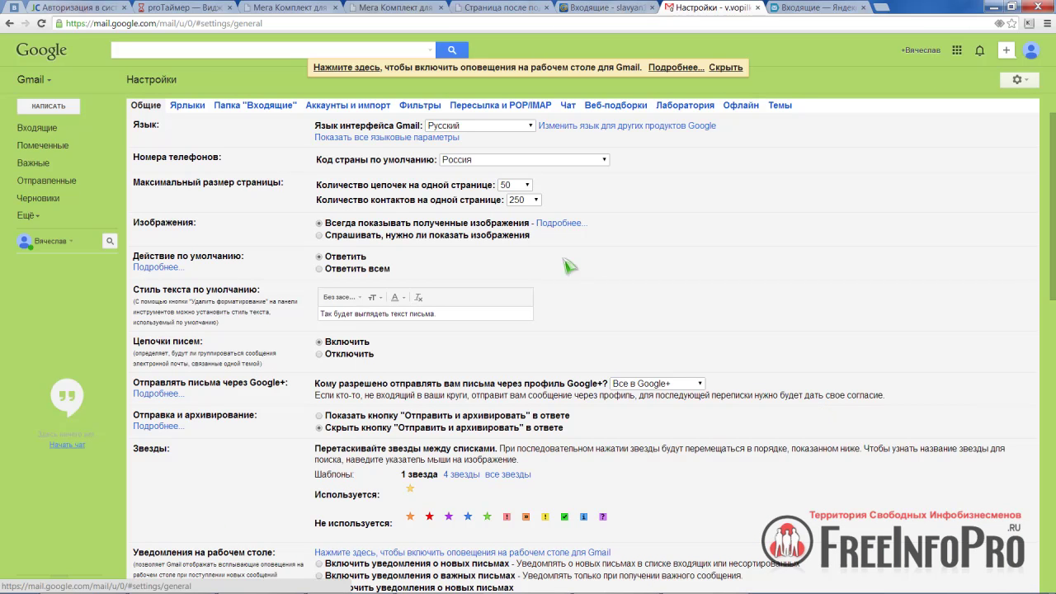
click(417, 110)
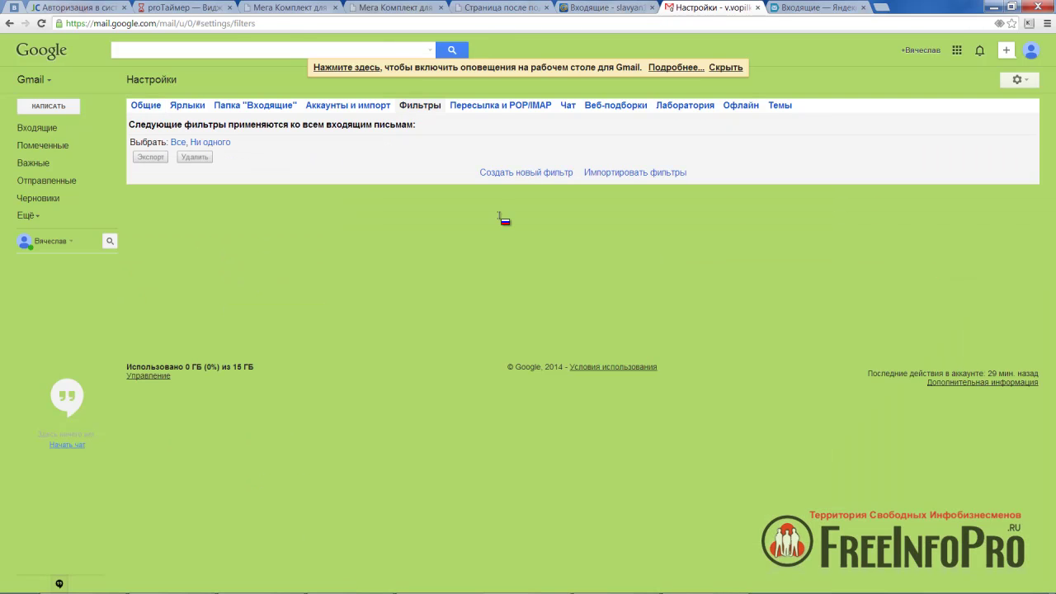
click(515, 173)
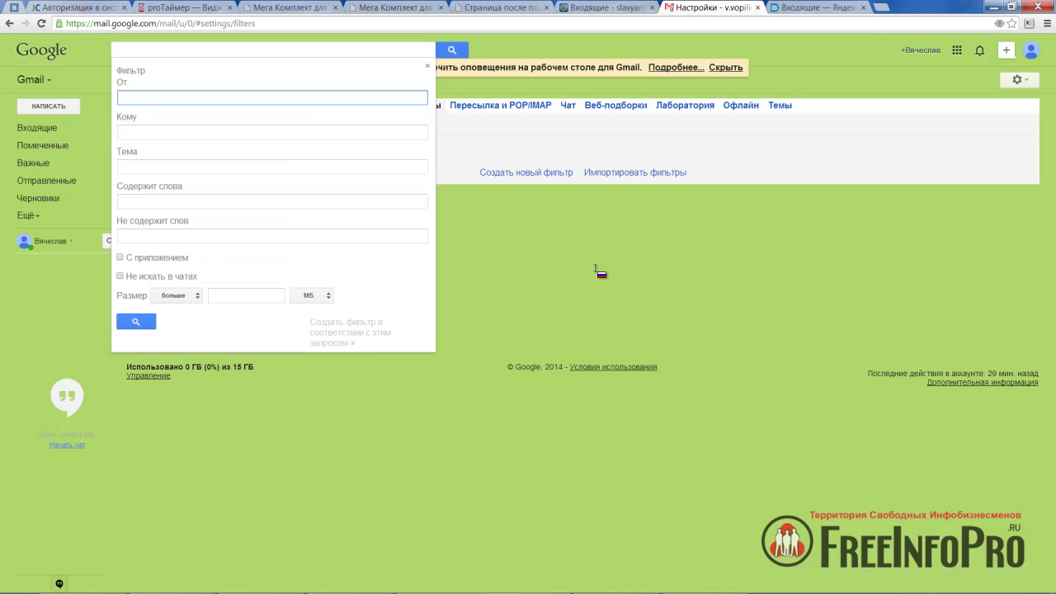
Enter the newsletter sender's e-mail address from the confirmation page as the Gmail filter's "От" criterion
click(508, 12)
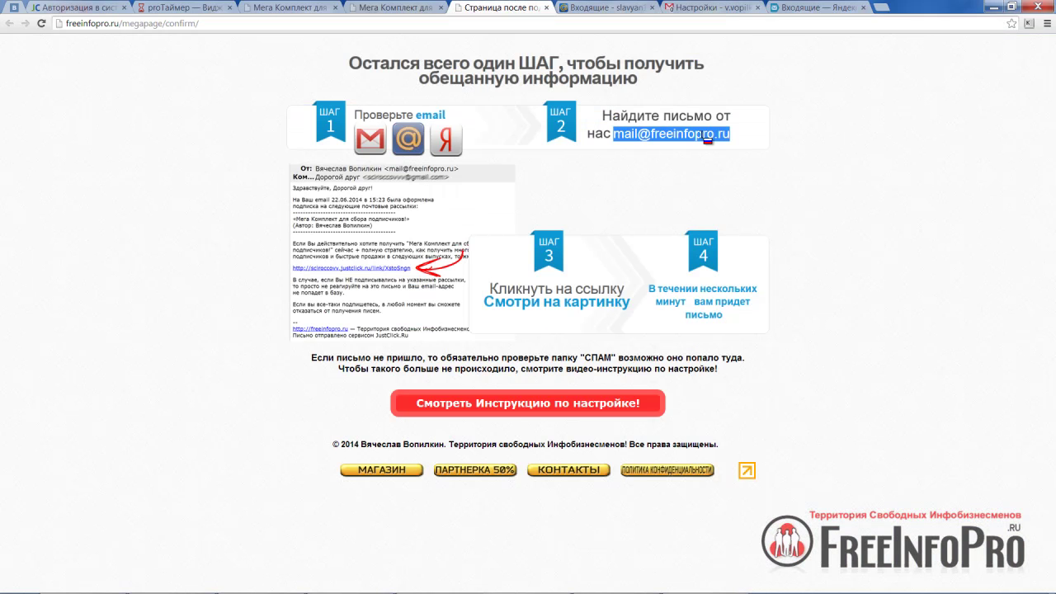
click(689, 12)
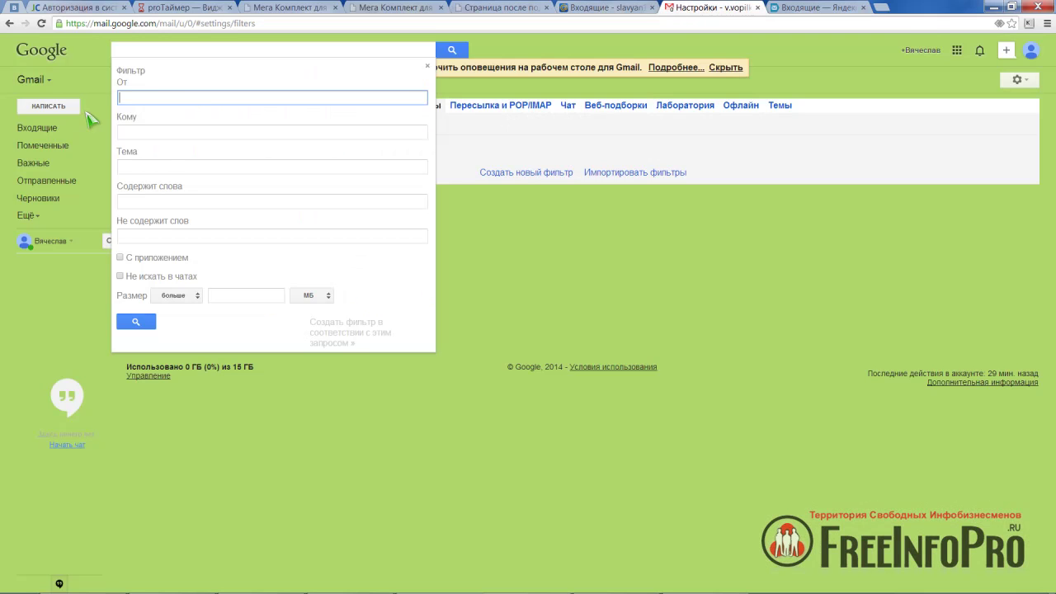
key(ctrl+v)
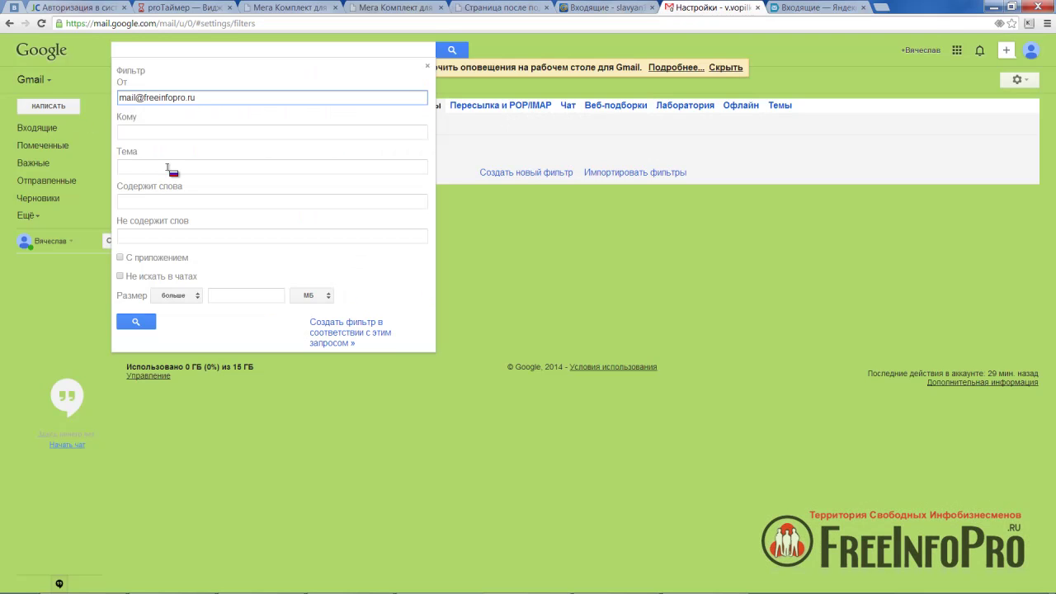
Create the Gmail filter from this query with the action "Никогда не отправлять в спам"
click(336, 330)
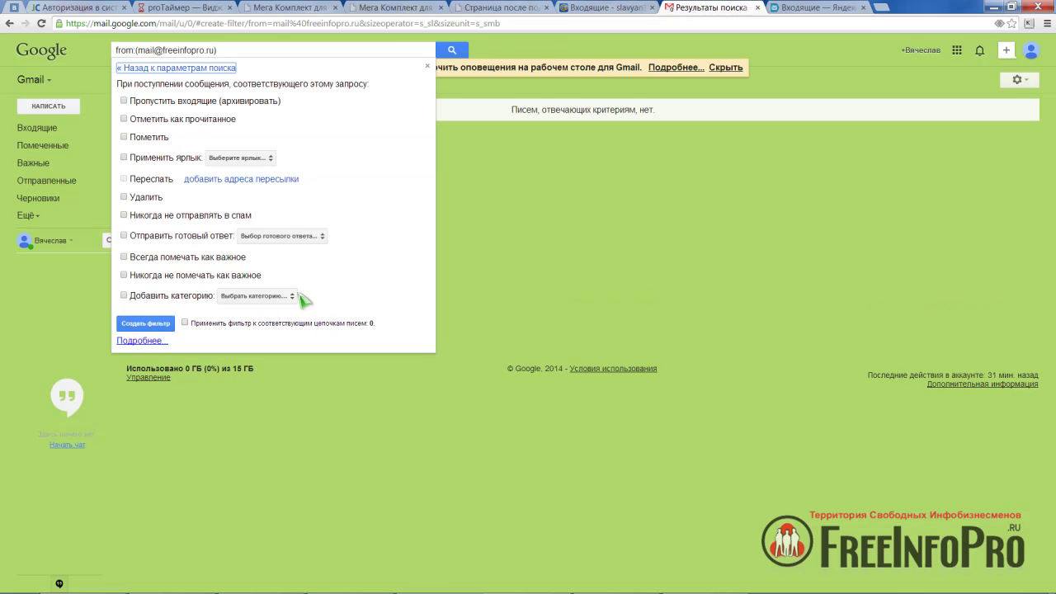
click(123, 215)
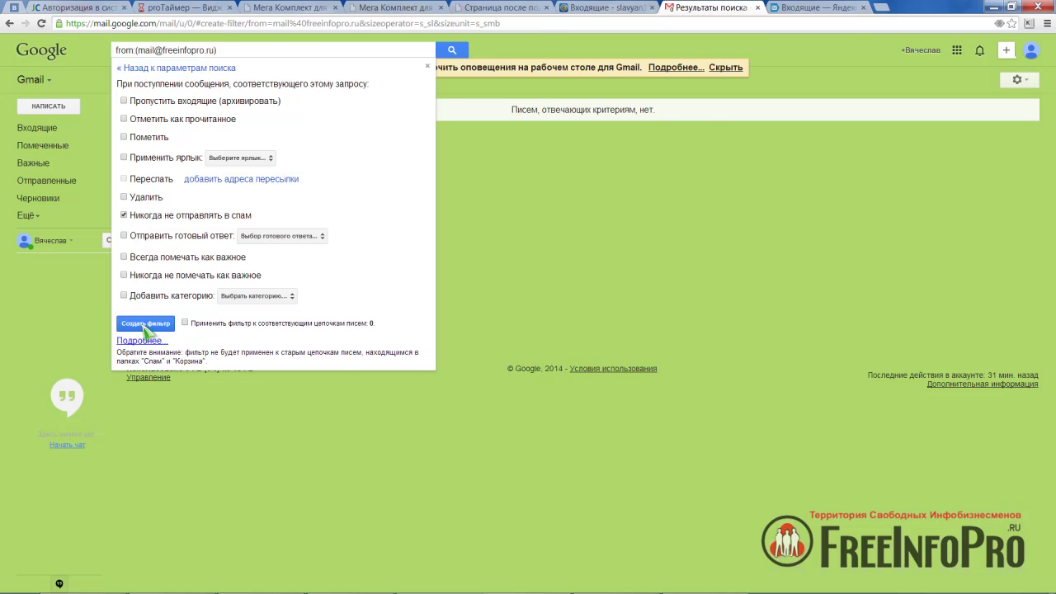
click(145, 324)
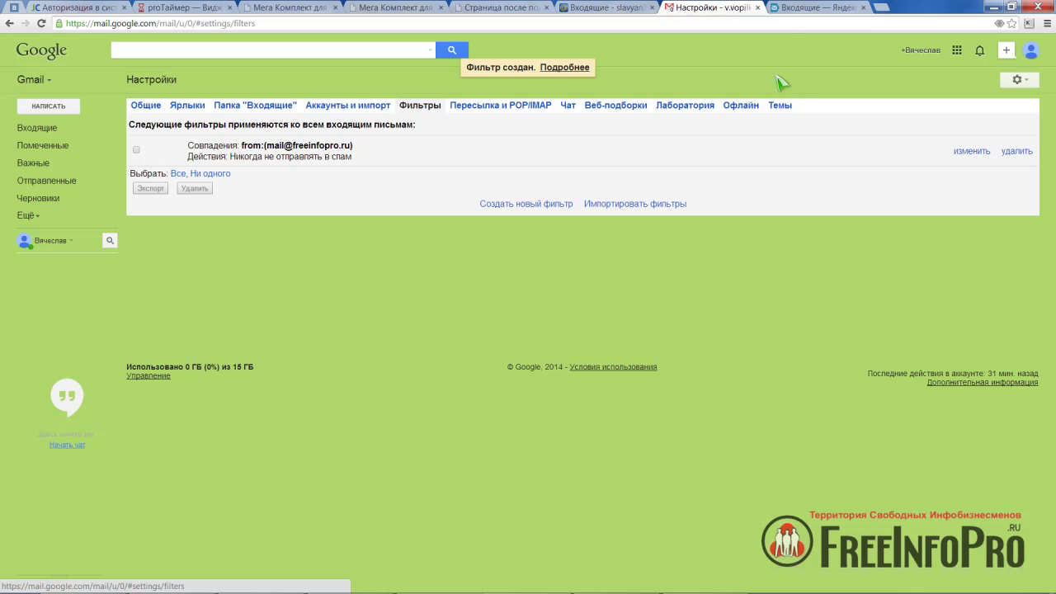
Switch to Yandex Mail and open its settings for incoming mail processing rules
click(804, 15)
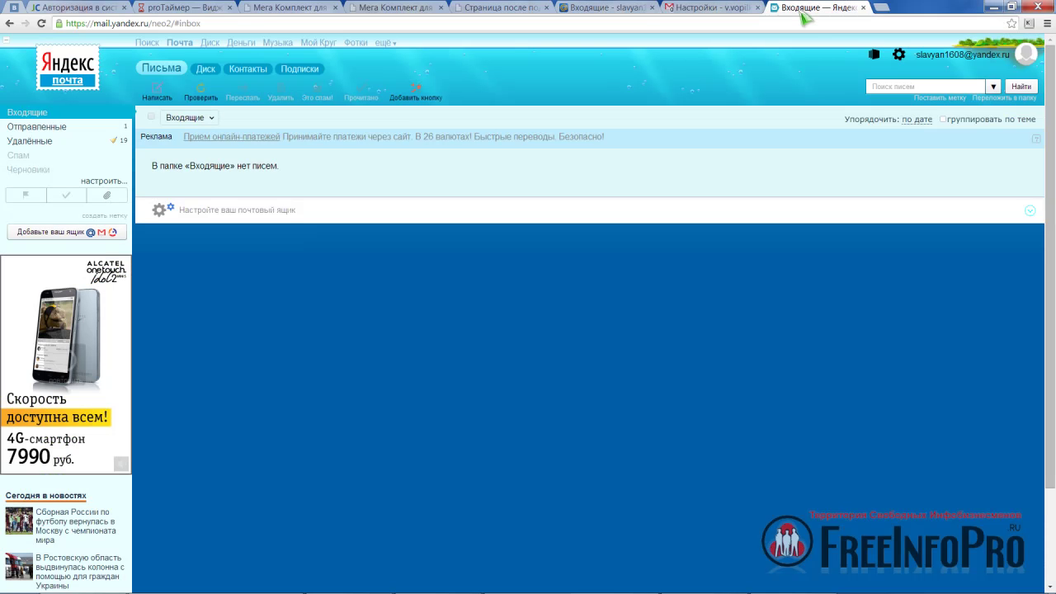
click(898, 58)
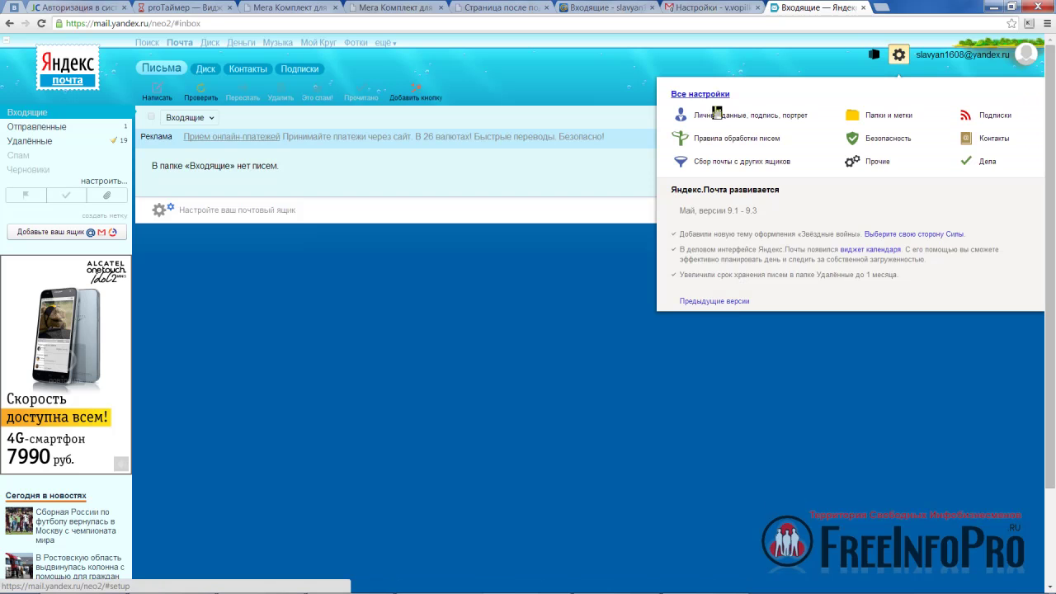
click(703, 142)
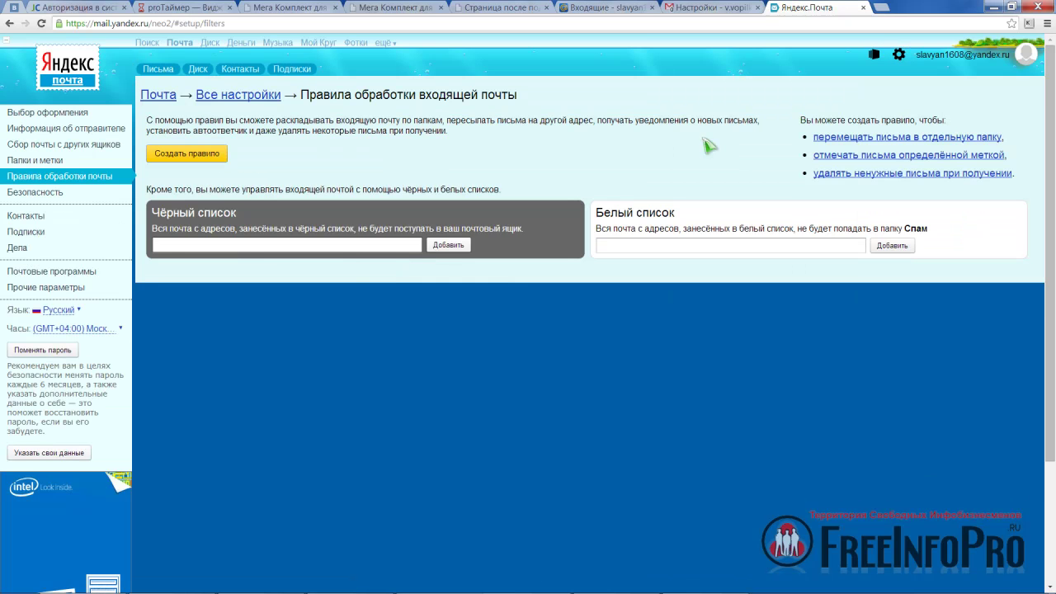
Add the newsletter sender's e-mail address from the confirmation page to the Yandex Mail white list
click(608, 241)
click(608, 241)
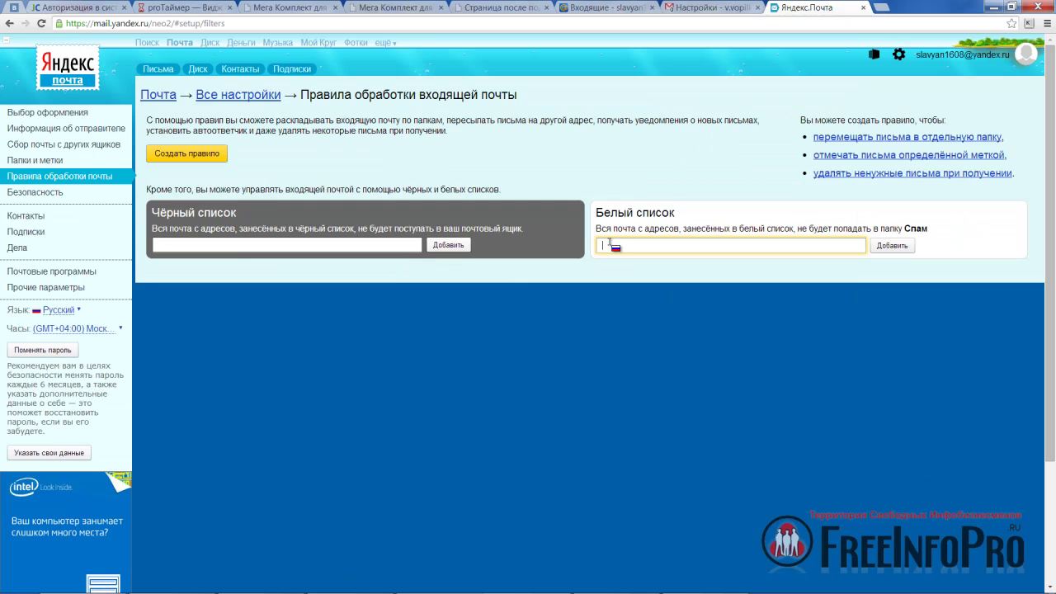
click(492, 8)
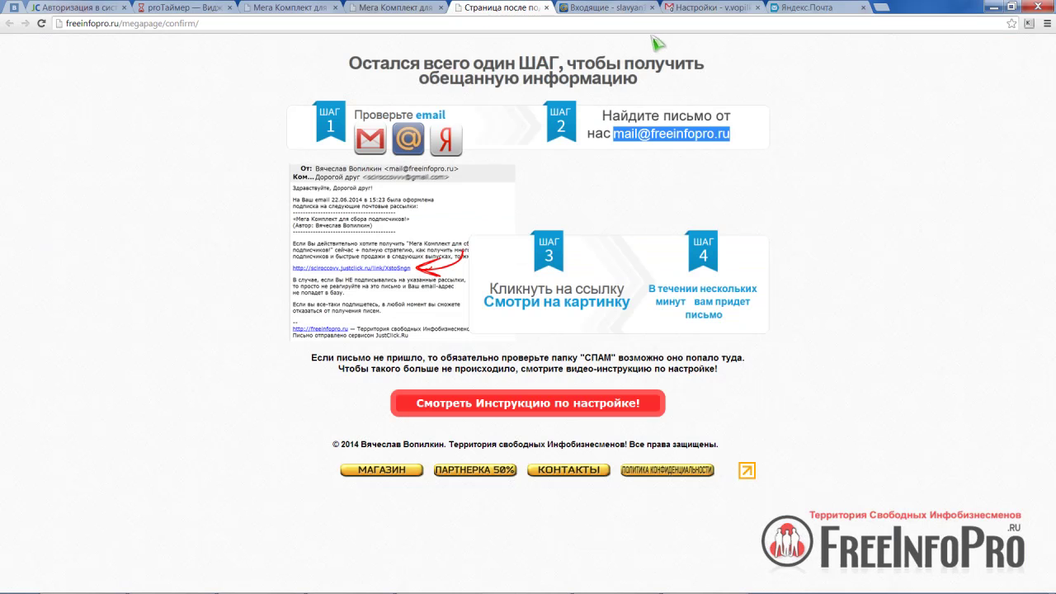
click(816, 8)
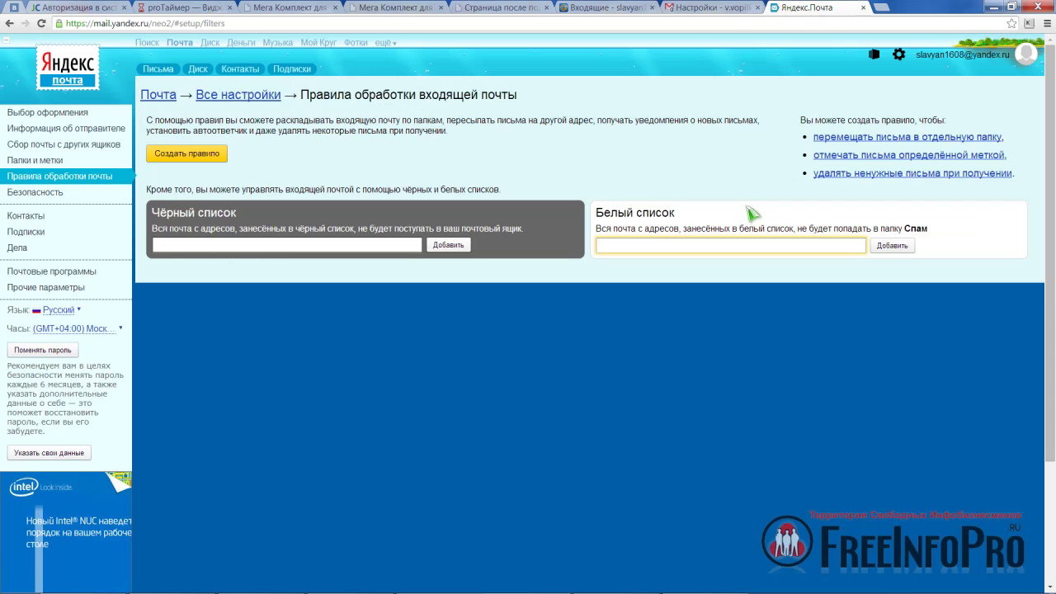
key(ctrl+v)
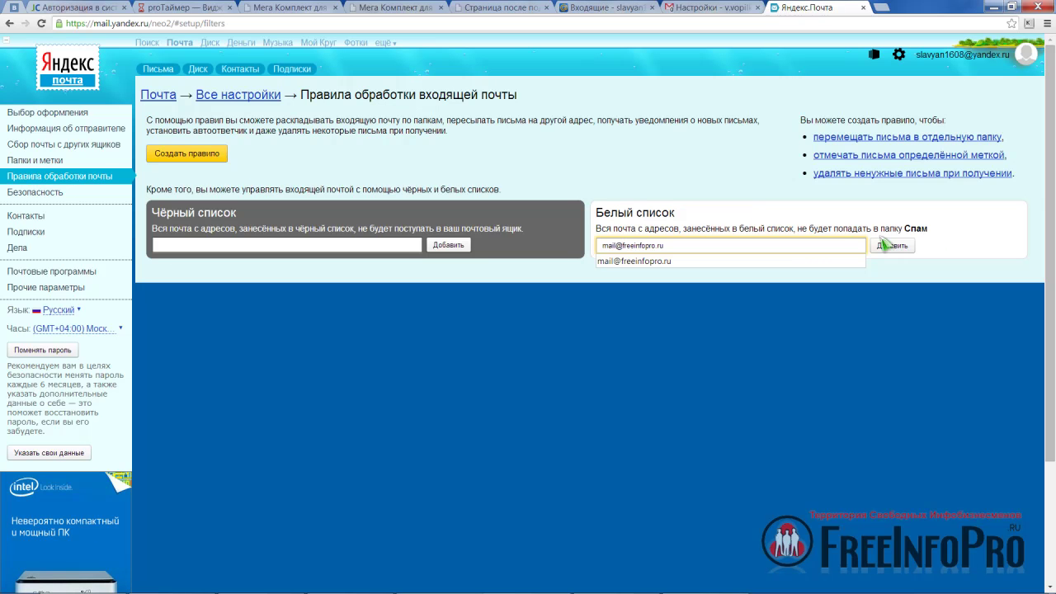
click(885, 248)
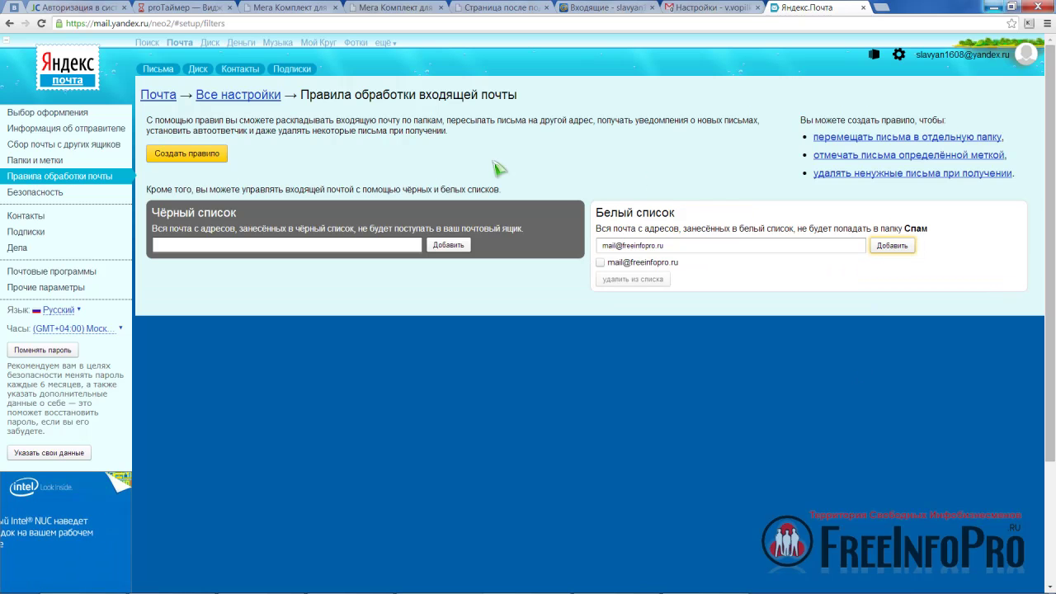
Start a new Yandex Mail processing rule whose "От кого" condition matches the newsletter sender's e-mail address
click(203, 156)
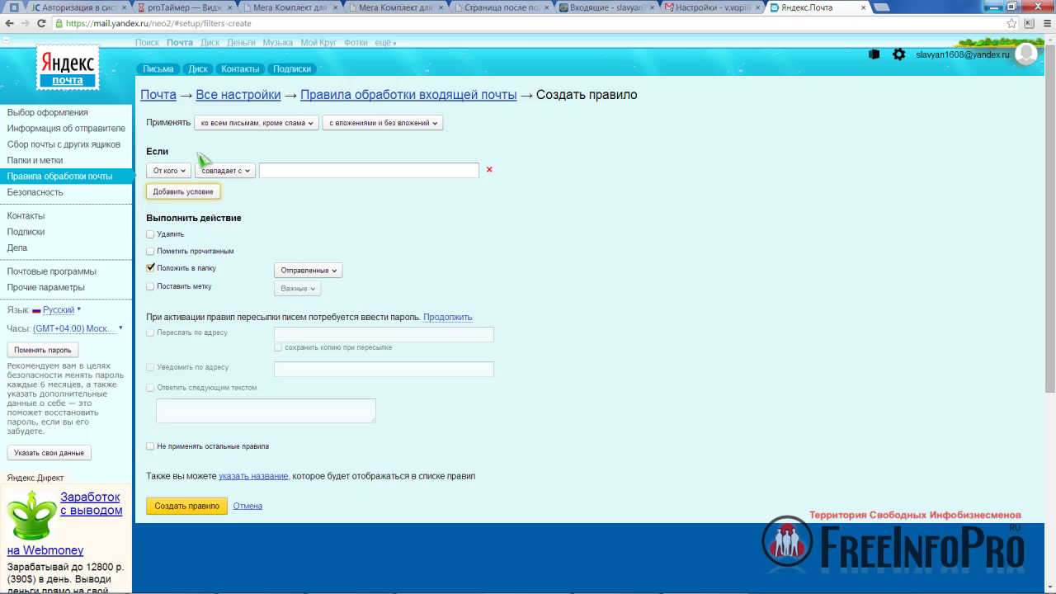
click(288, 170)
key(ctrl+v)
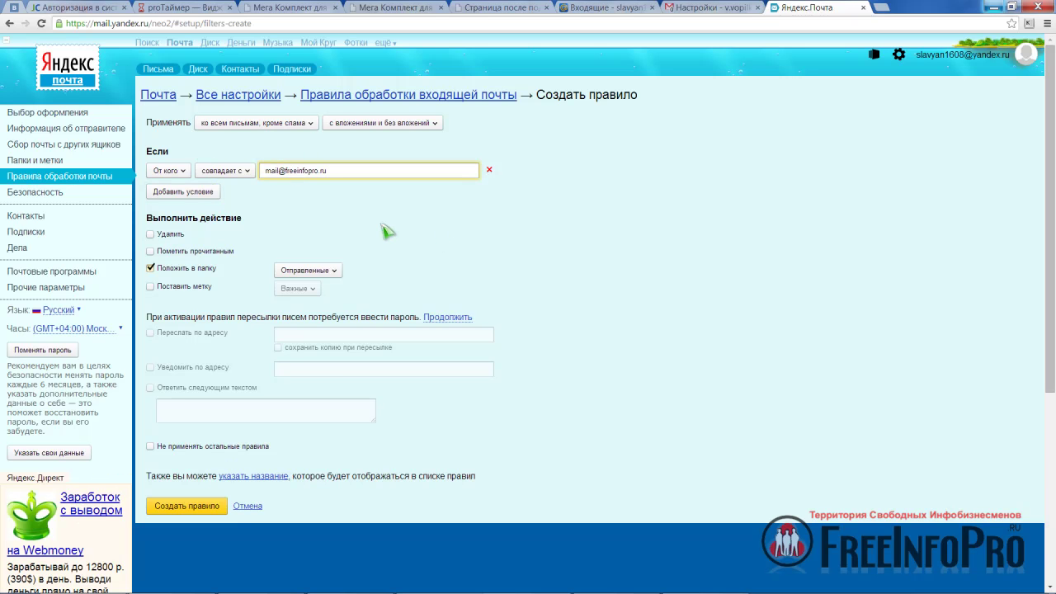
Create the rule with a new folder named with the newsletter author's full name as its "Положить в папку" destination, and open the inbox
click(306, 270)
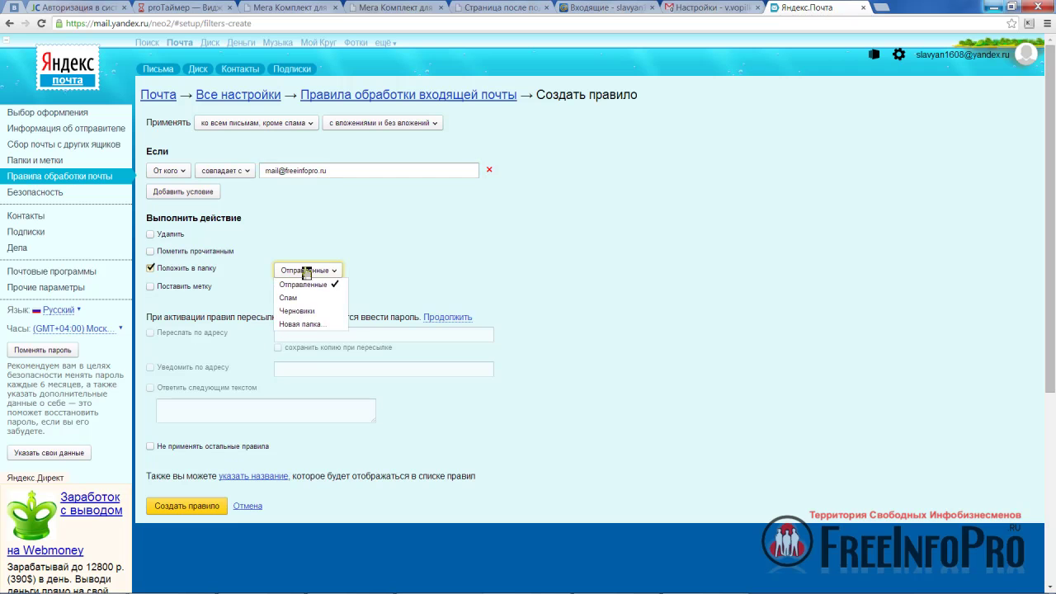
click(301, 324)
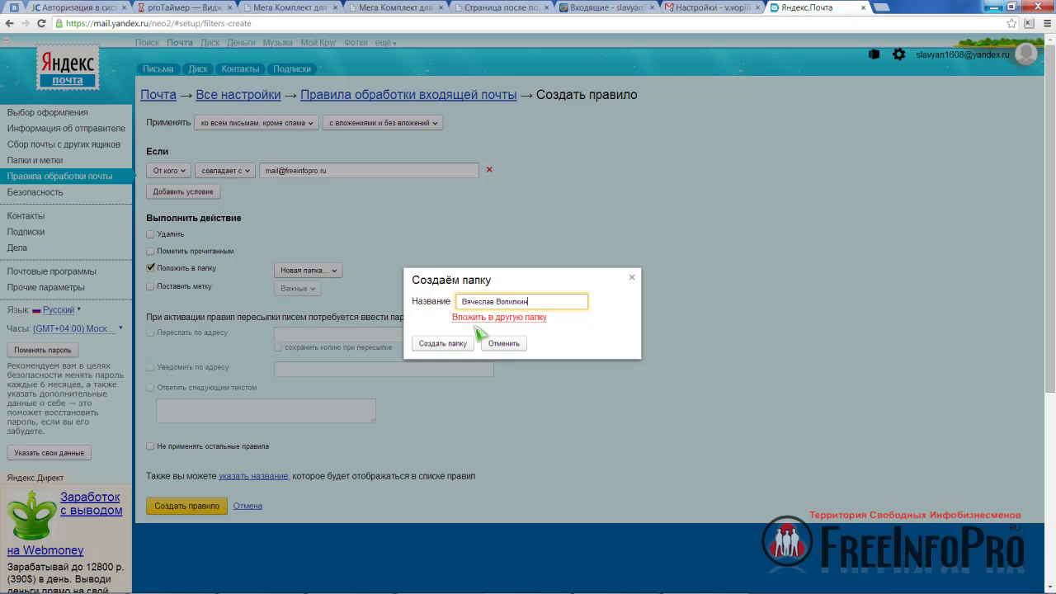
click(459, 345)
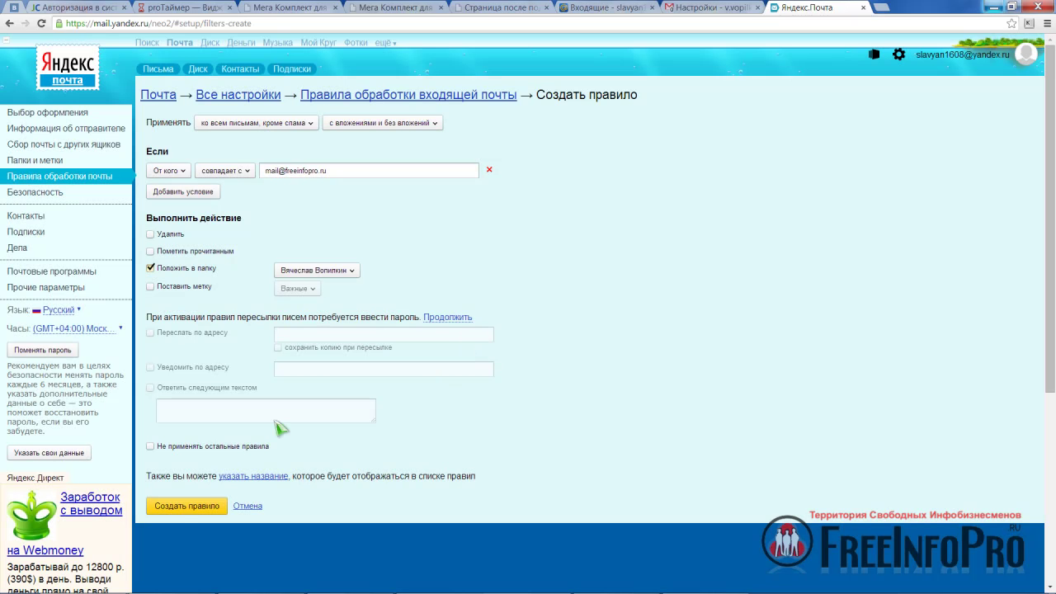
click(184, 508)
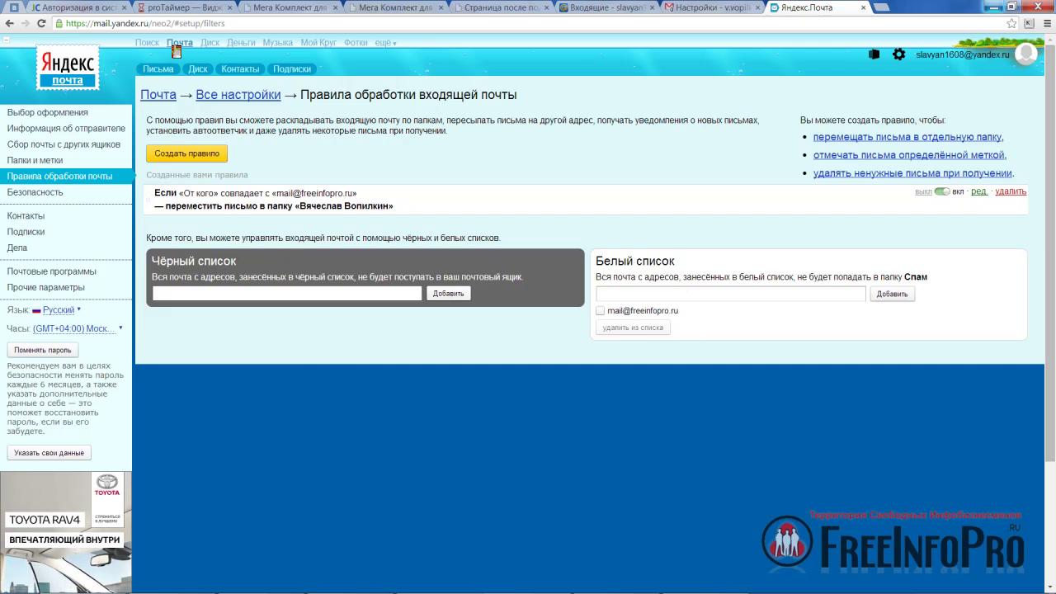
click(177, 49)
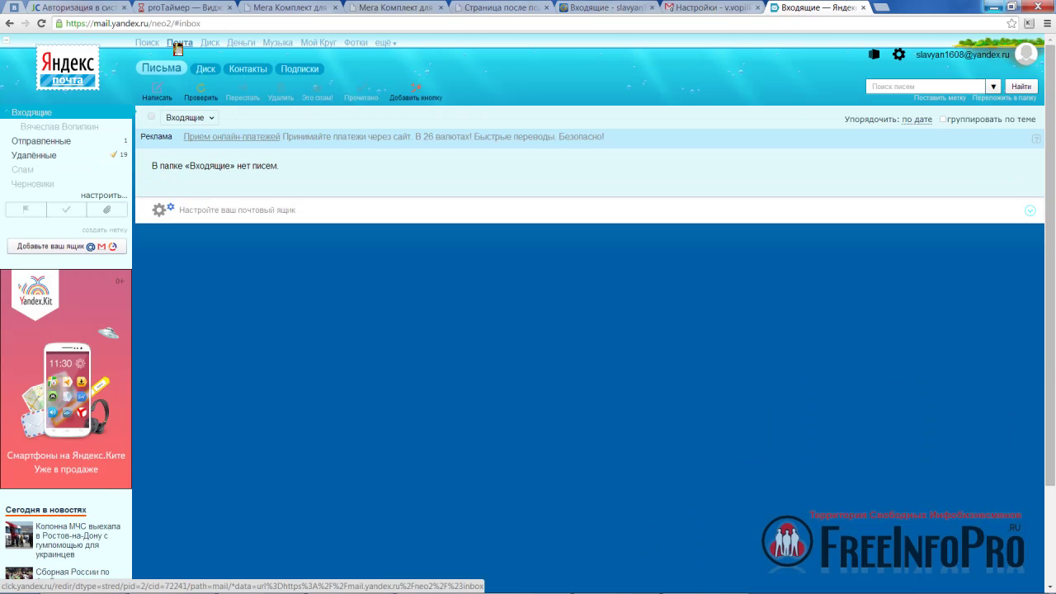